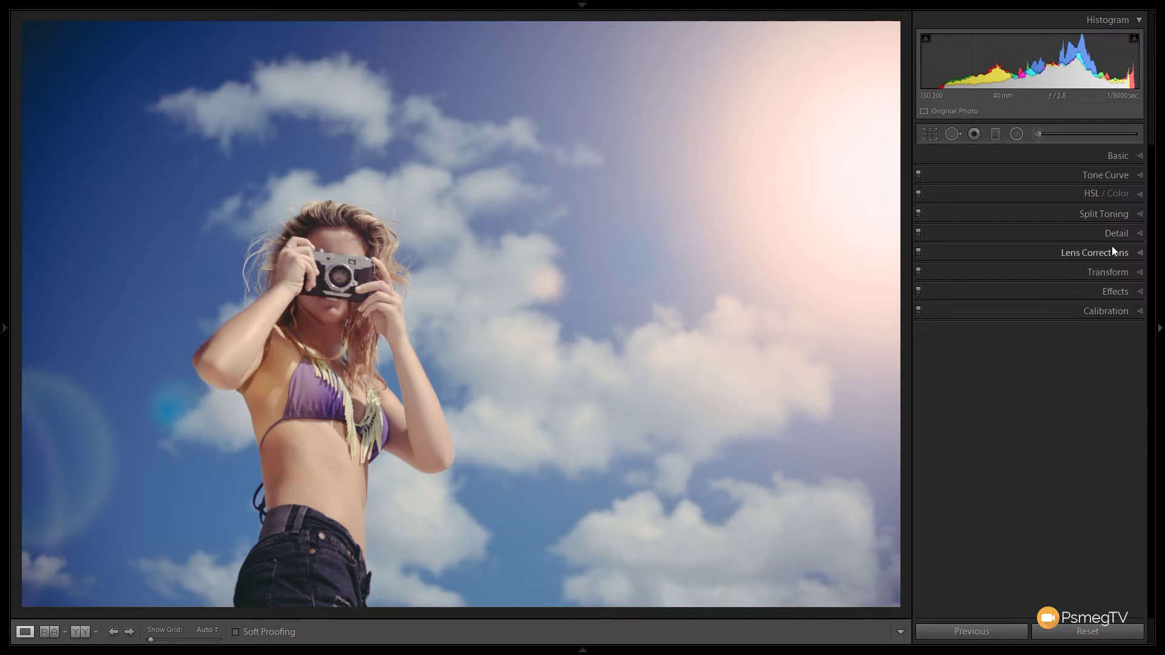
# Step: In the Basic panel, set Contrast +32, Clarity +25, Vibrance +28 and Saturation −29
pyautogui.click(1130, 156)
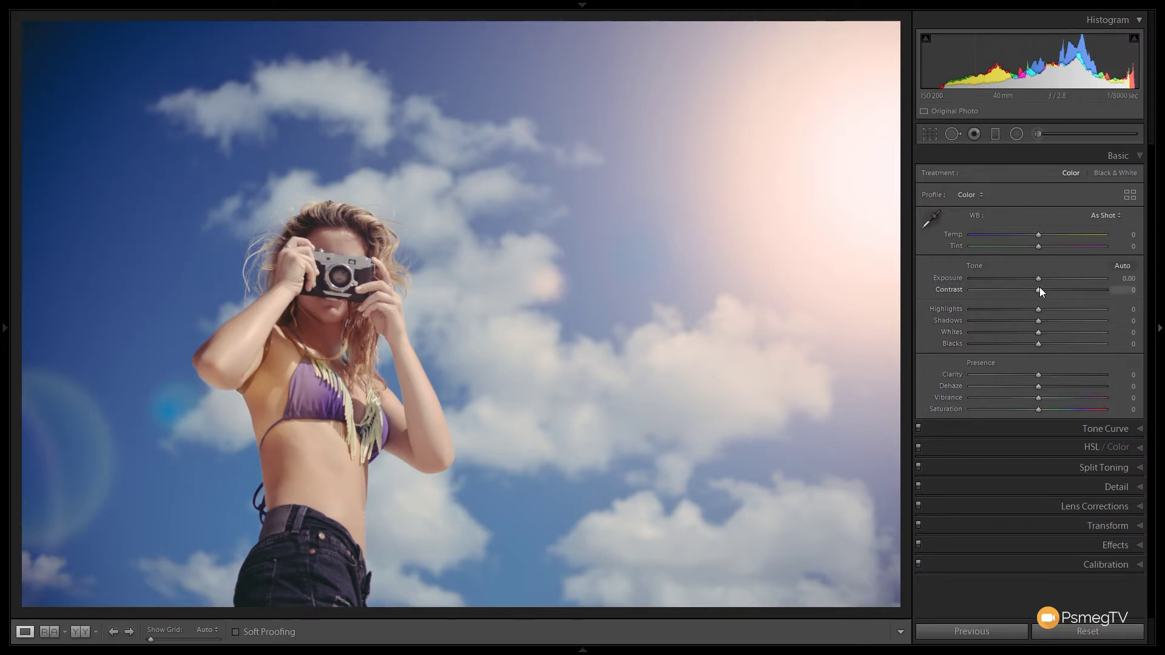
pyautogui.moveTo(1040, 291); pyautogui.dragTo(1060, 291)
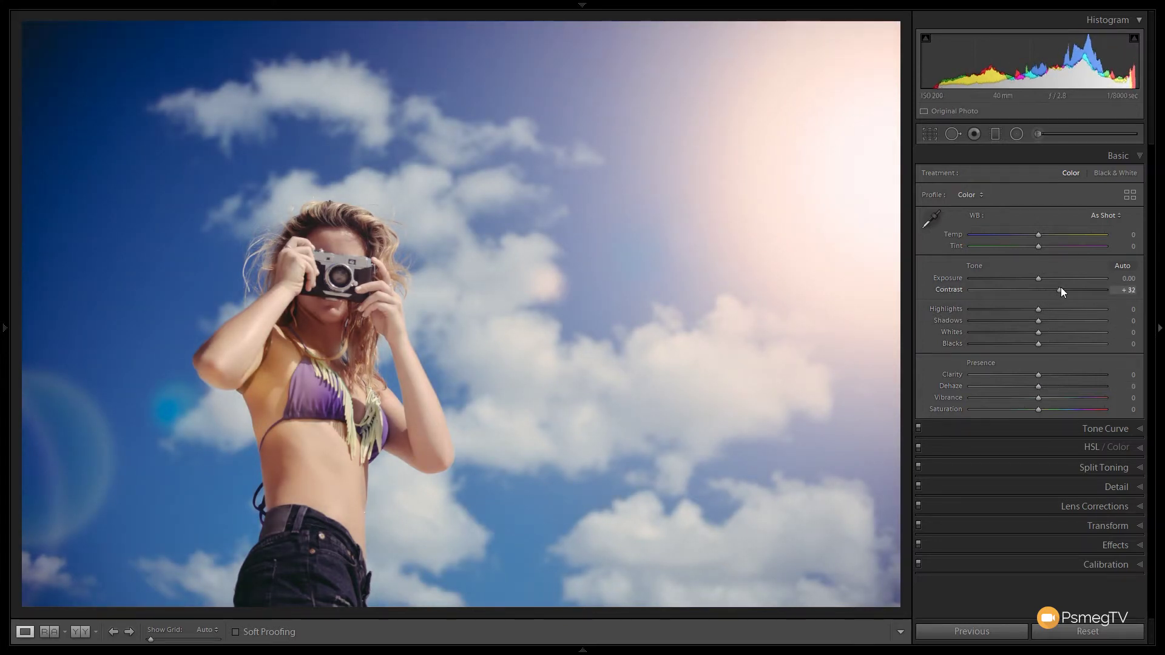
pyautogui.moveTo(1040, 375); pyautogui.dragTo(1056, 378)
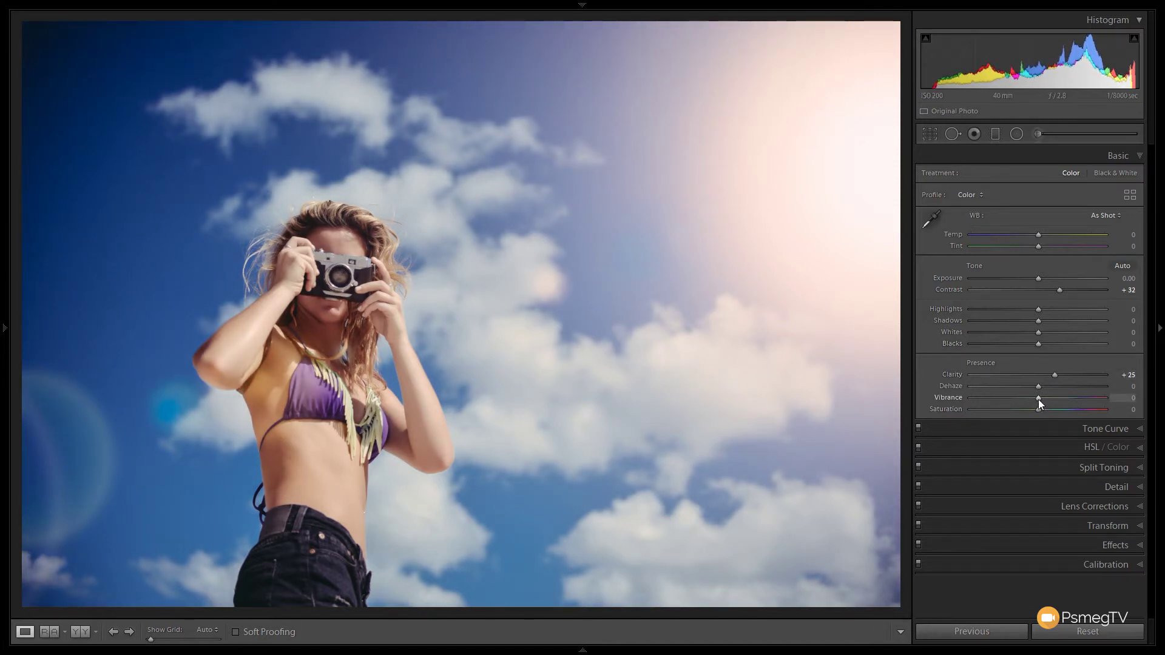
pyautogui.moveTo(1039, 399)
pyautogui.mouseDown()
pyautogui.moveTo(1018, 410)
pyautogui.moveTo(1057, 399)
pyautogui.mouseUp()
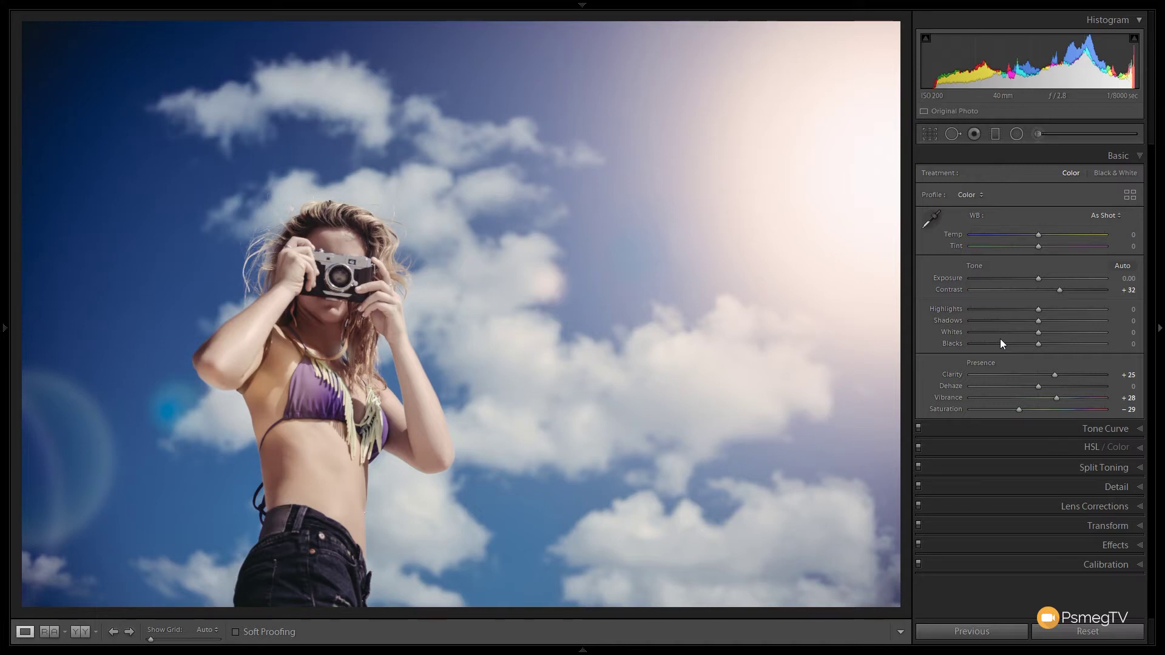
pyautogui.click(1086, 428)
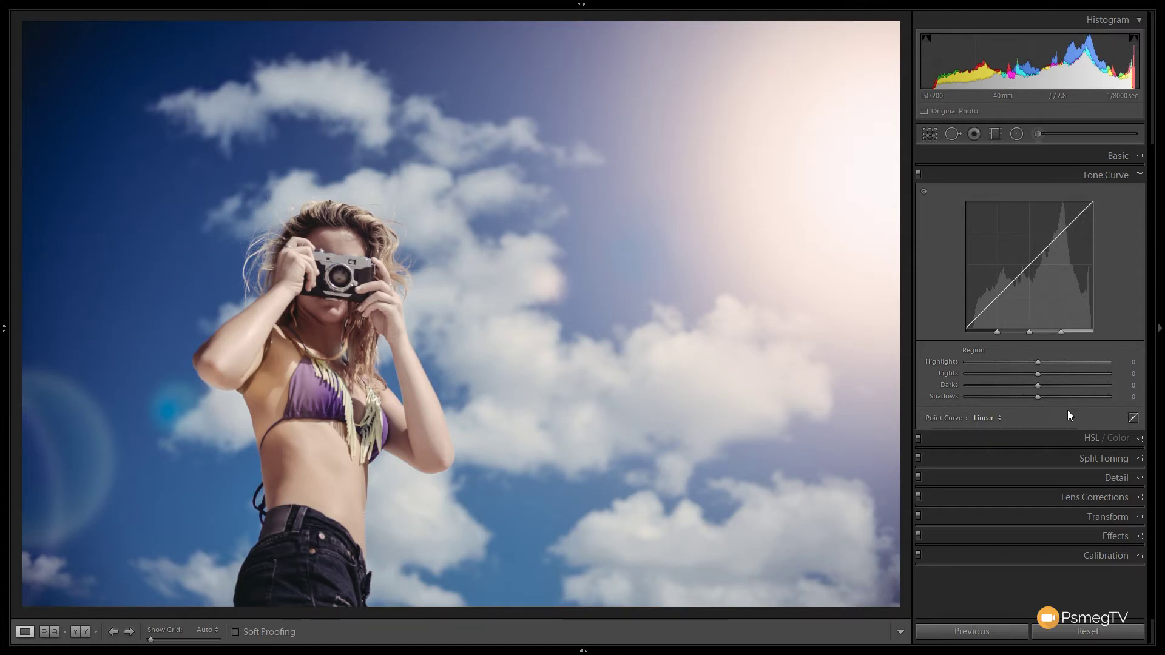
# Step: Shape an S-shaped point curve with lifted blacks, then toggle it off and on to compare
pyautogui.click(1132, 418)
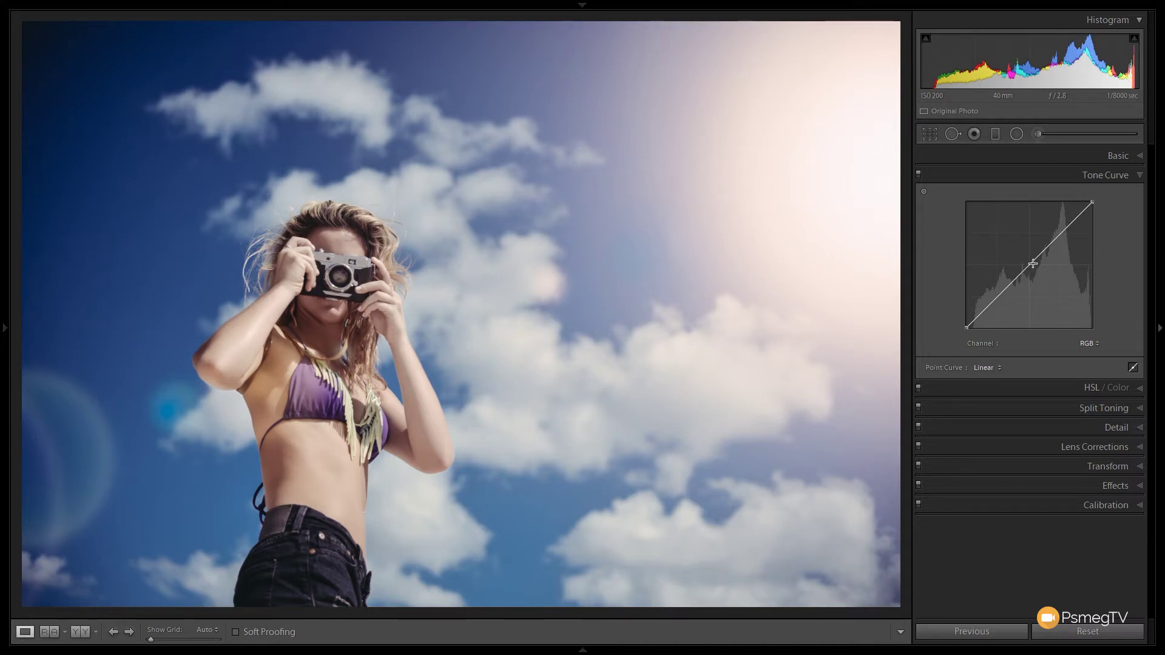
pyautogui.moveTo(1032, 264); pyautogui.dragTo(965, 315)
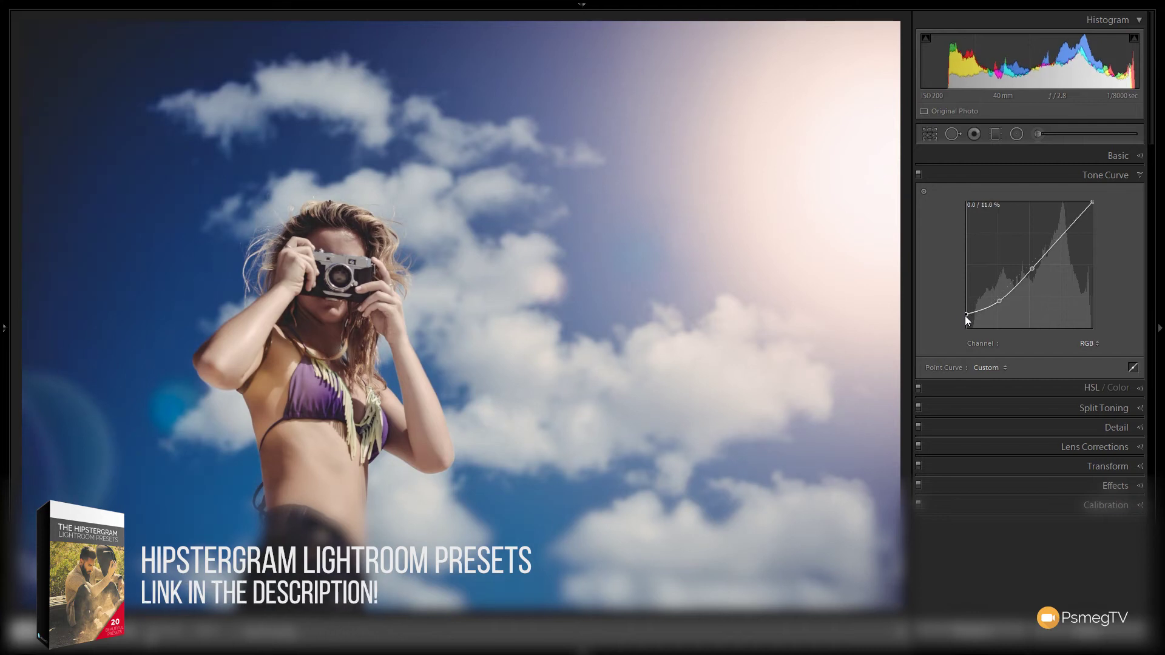
pyautogui.moveTo(1067, 230); pyautogui.dragTo(1067, 227)
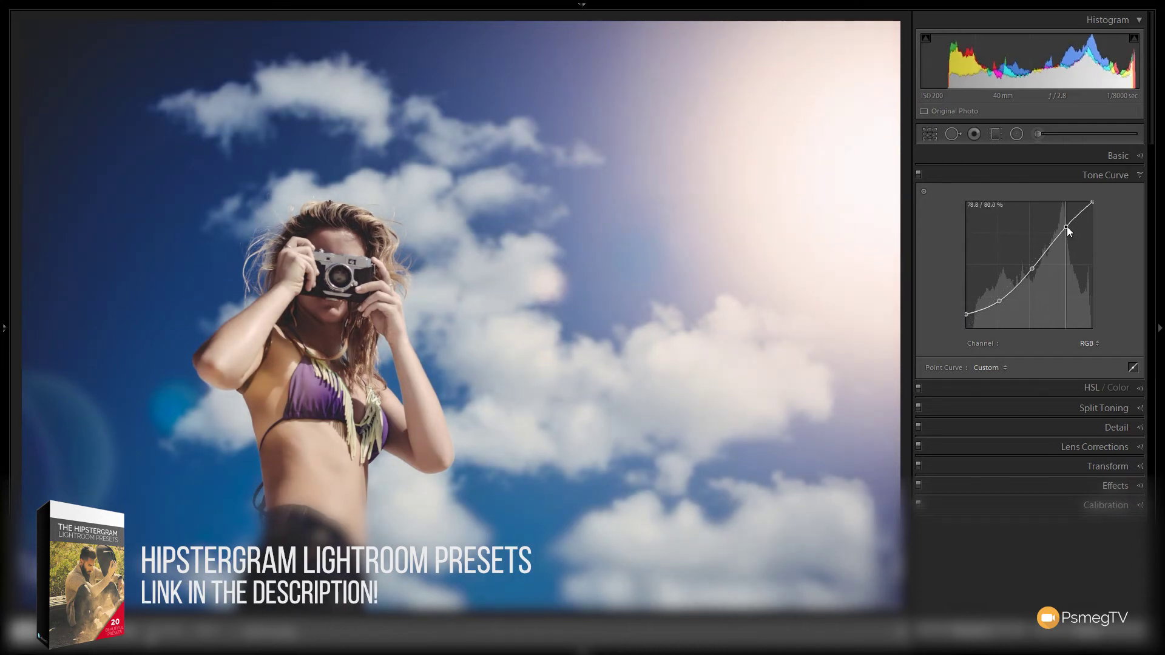
pyautogui.click(920, 176)
pyautogui.click(919, 175)
# Step: Add a −17 post-crop vignette and film grain in the Effects panel
pyautogui.click(1115, 175)
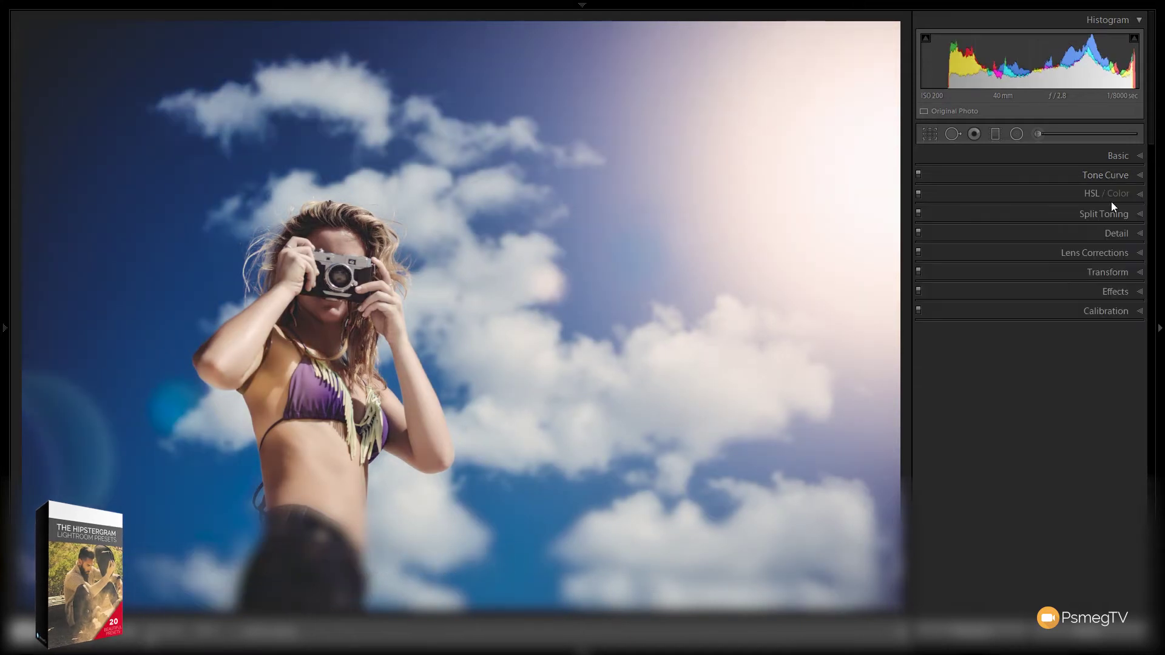
pyautogui.click(1119, 291)
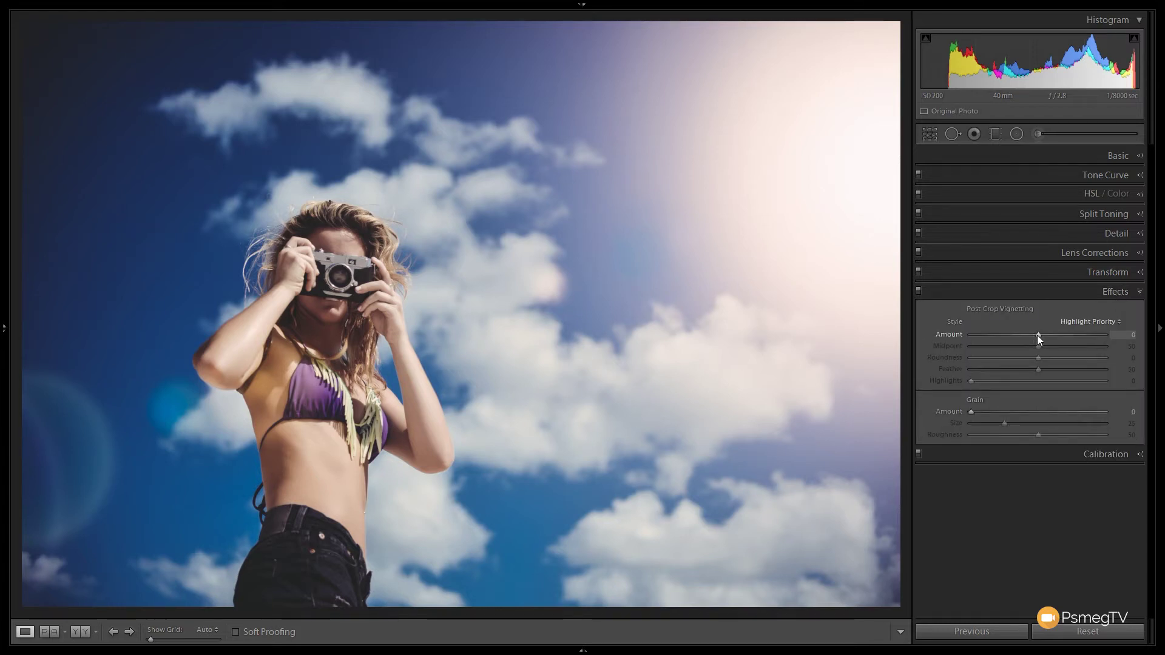
pyautogui.moveTo(1038, 335); pyautogui.dragTo(1027, 336)
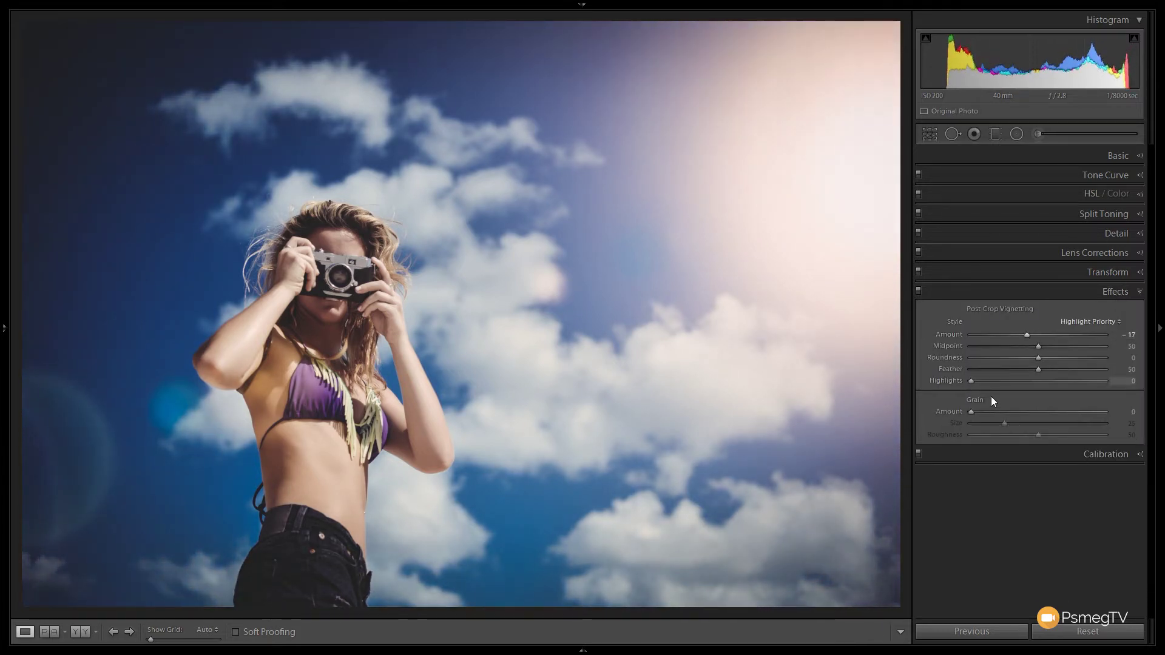
pyautogui.moveTo(972, 411); pyautogui.dragTo(1017, 409)
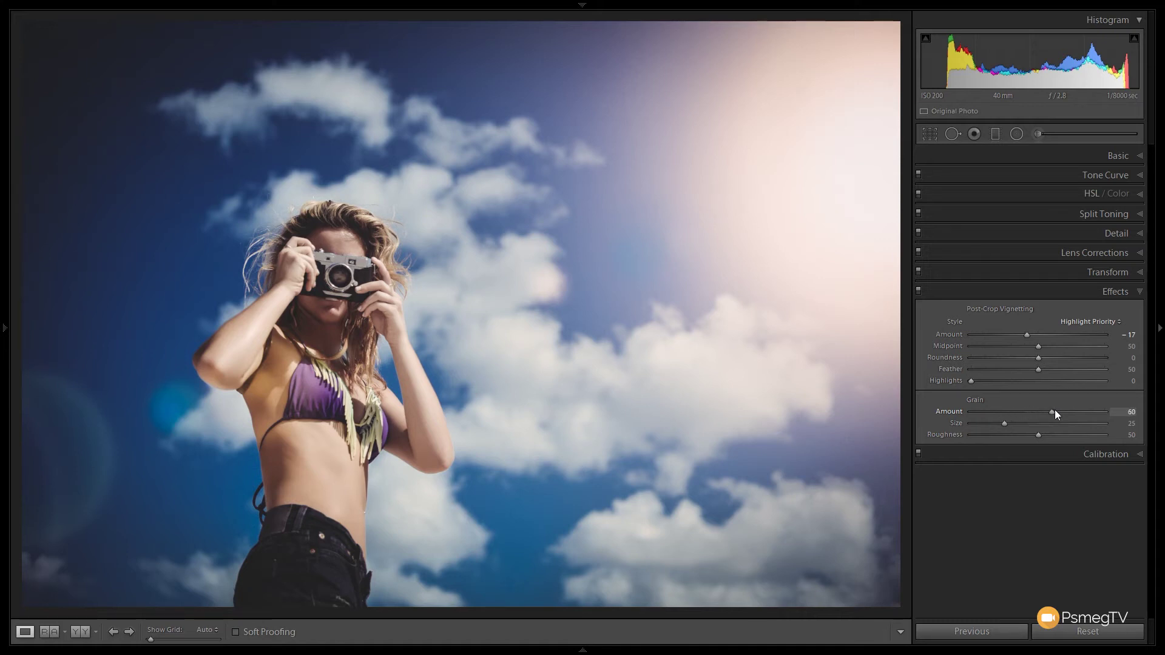
# Step: Lower Saturation to −58 and compare the edit against the original
pyautogui.click(1113, 155)
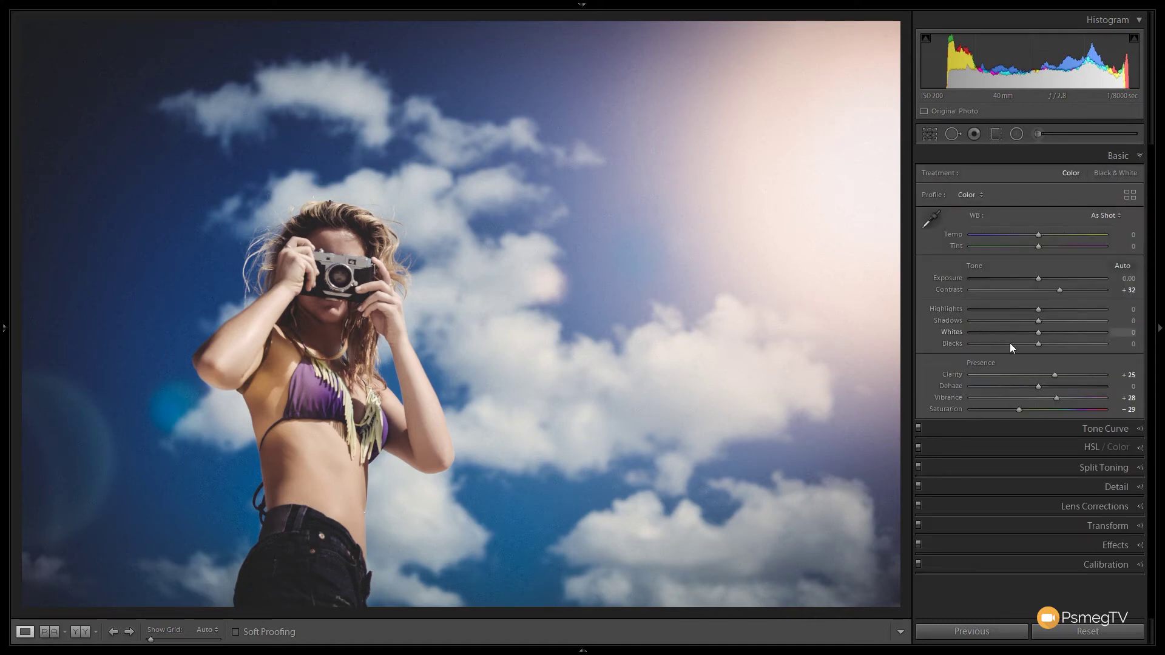
pyautogui.moveTo(1018, 411); pyautogui.dragTo(999, 411)
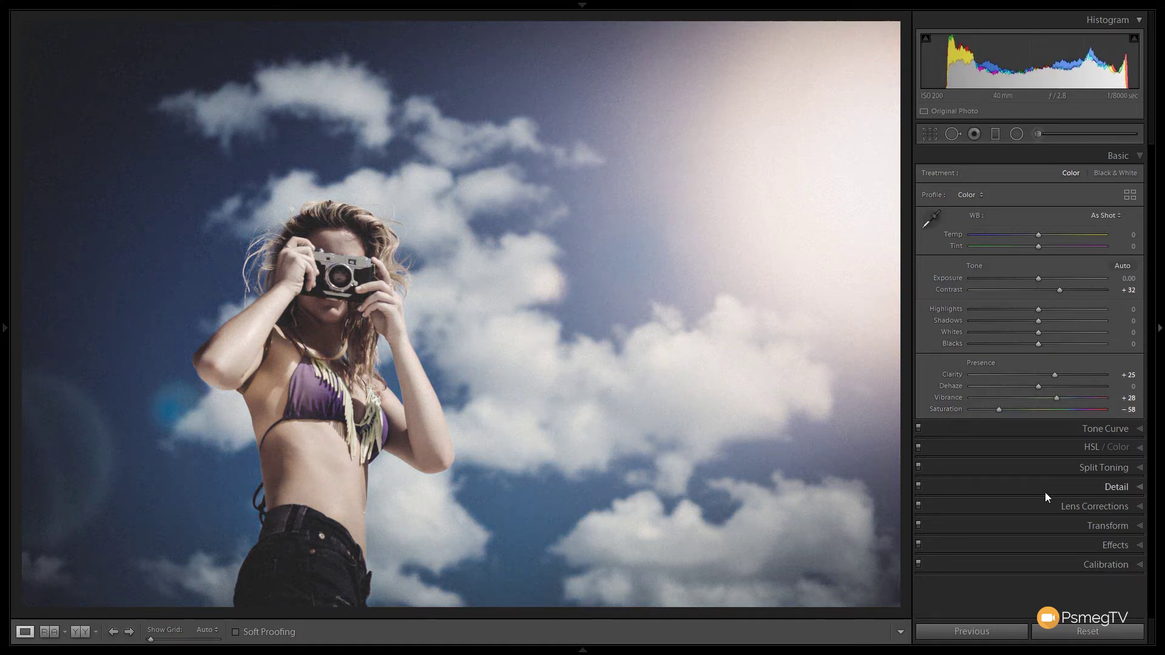
pyautogui.press('\\')
pyautogui.press('\\')
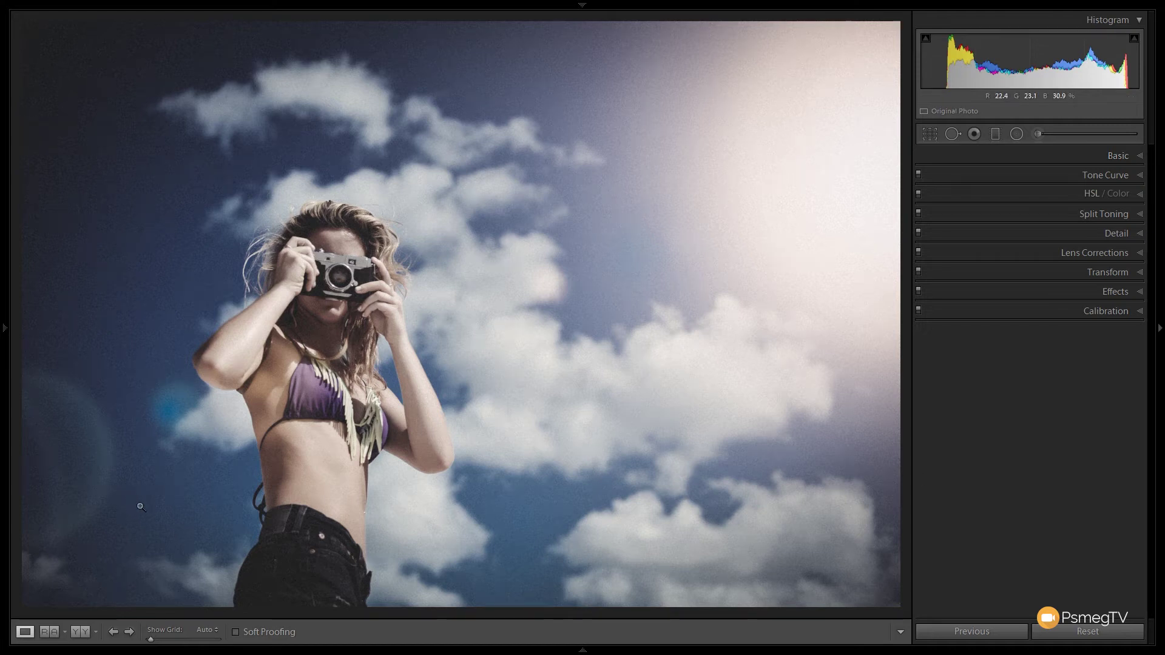
# Step: Reveal the develop Presets list in the left panel and start a new develop preset
pyautogui.moveTo(6, 333)
pyautogui.click(6, 333)
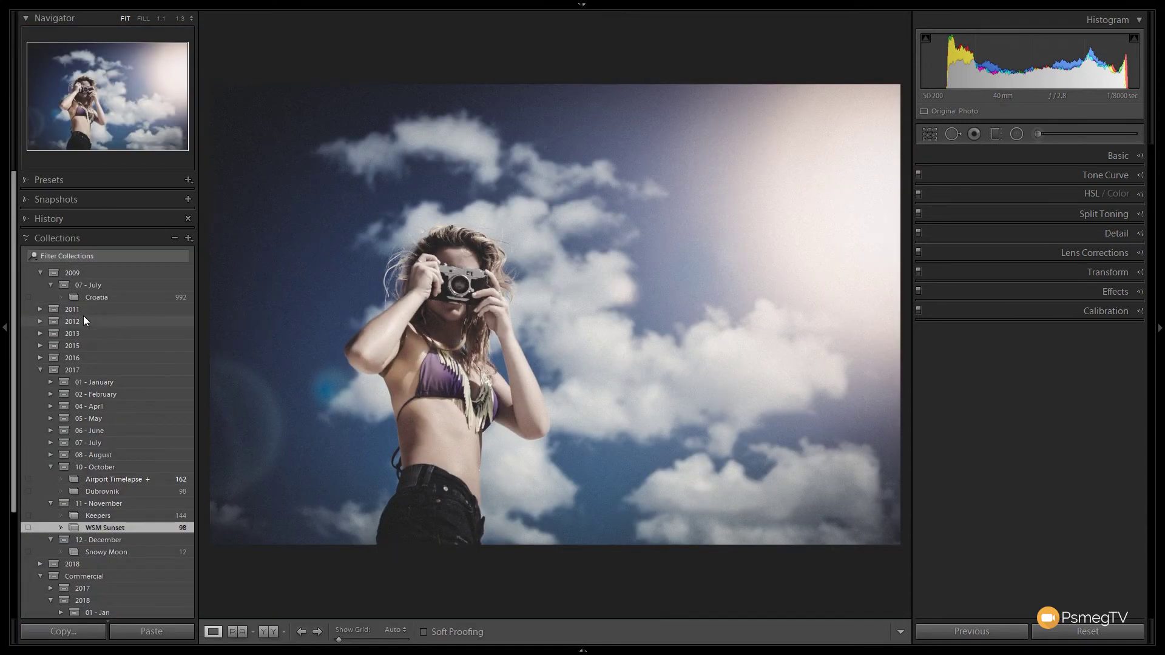
pyautogui.click(28, 237)
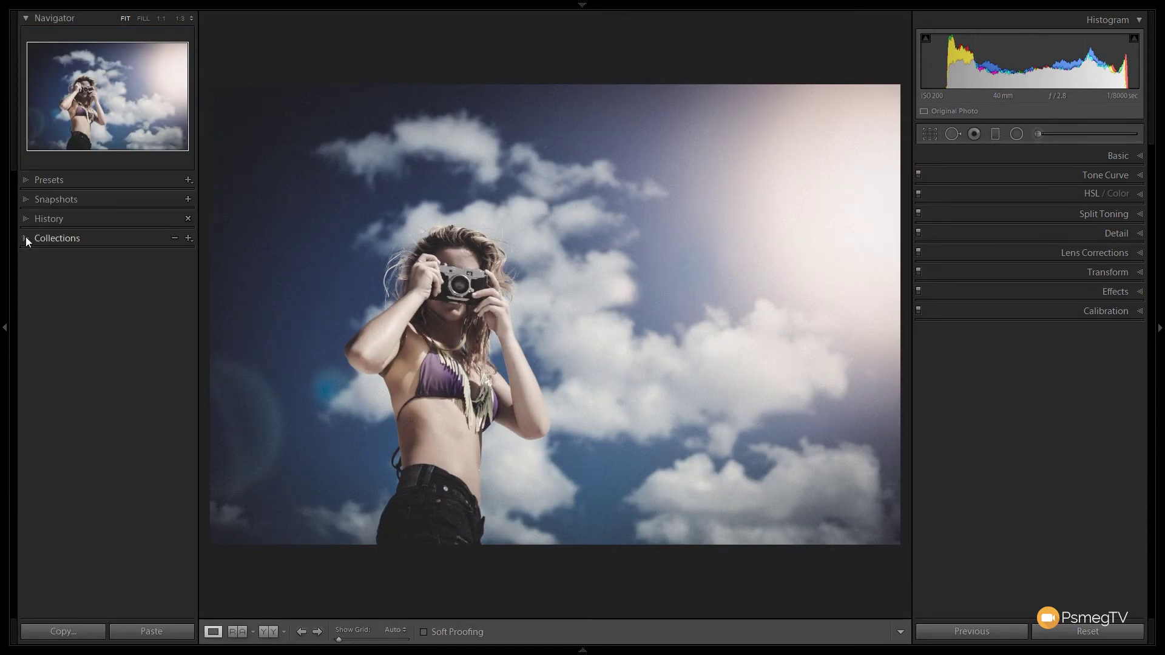
pyautogui.click(24, 180)
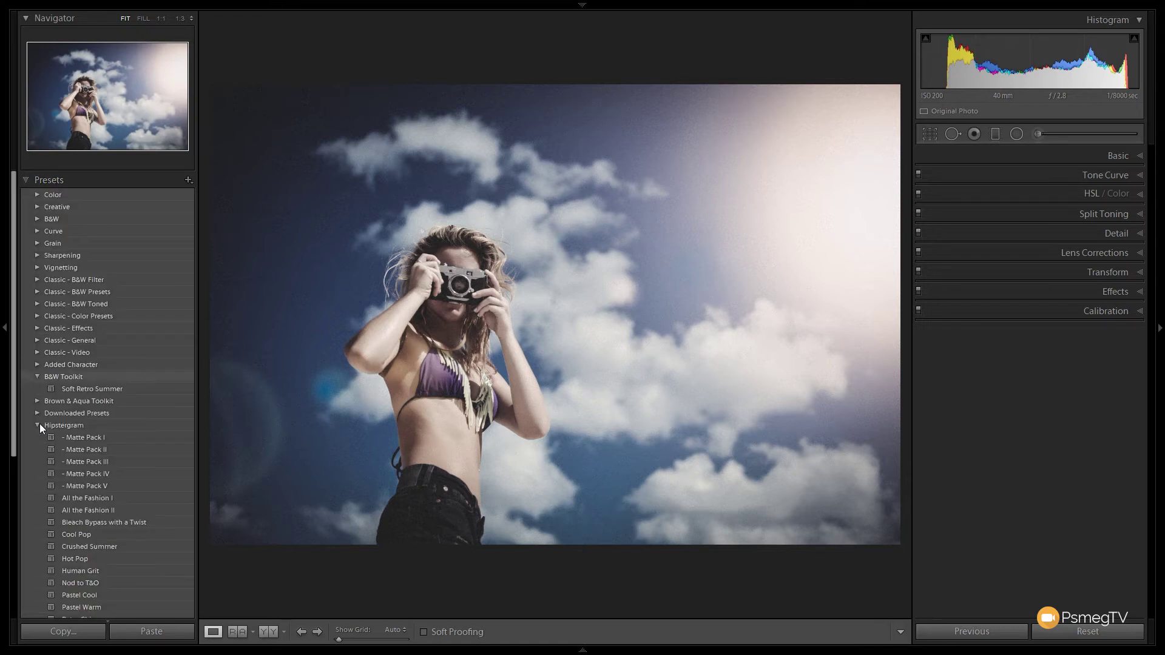
pyautogui.click(37, 377)
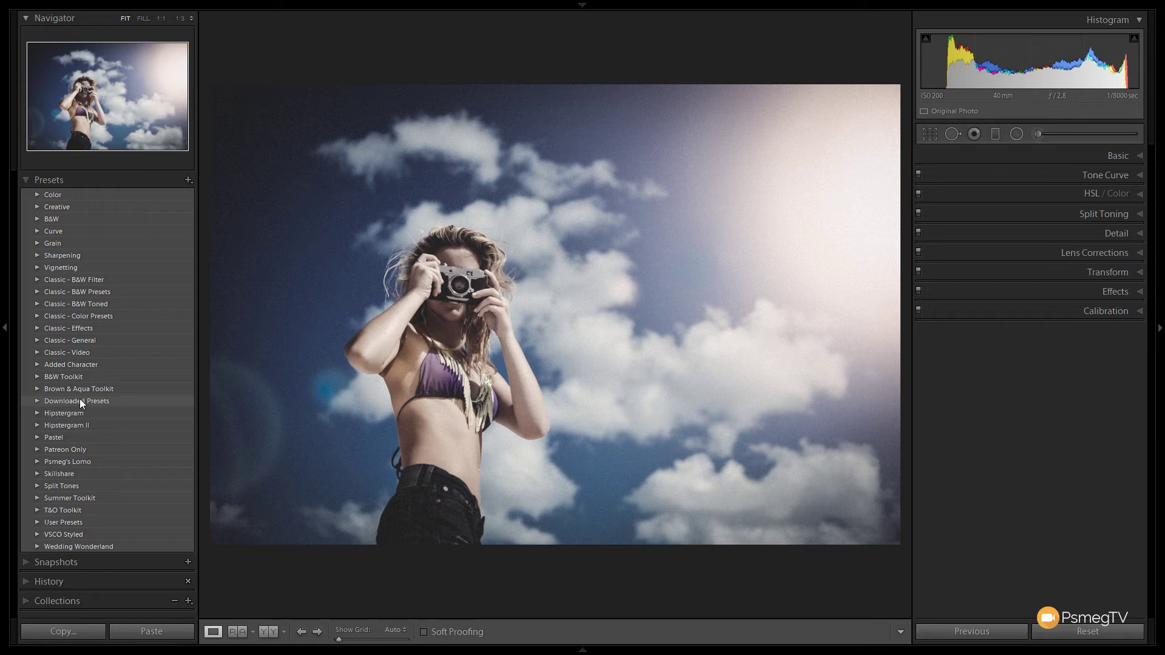
pyautogui.click(188, 182)
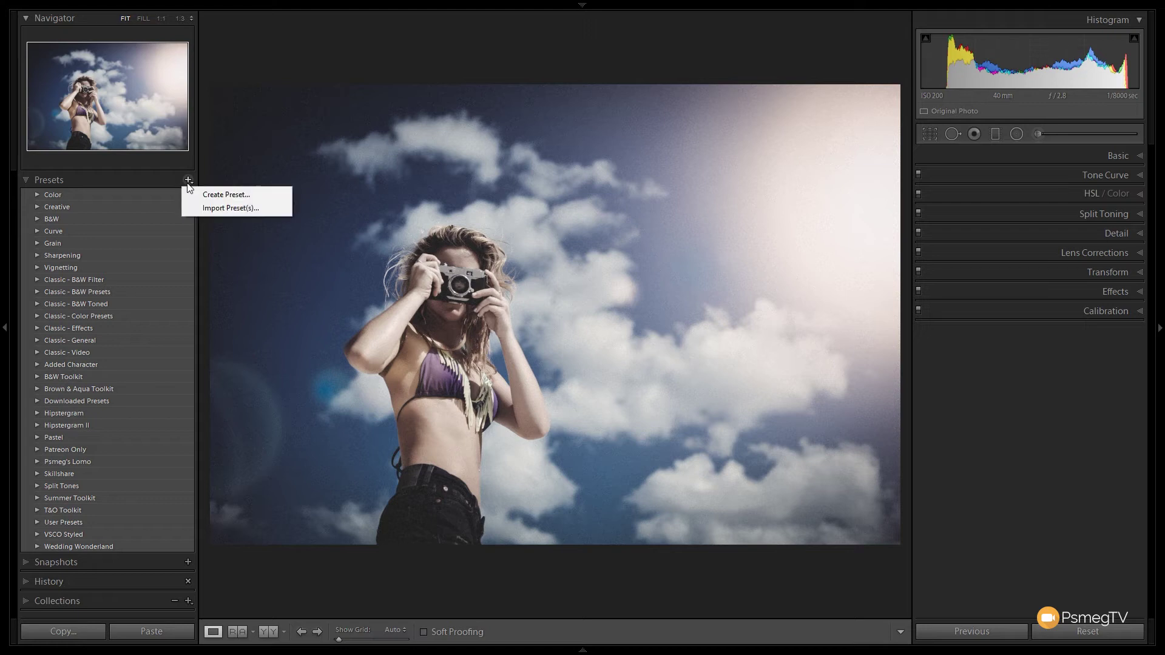
pyautogui.click(225, 196)
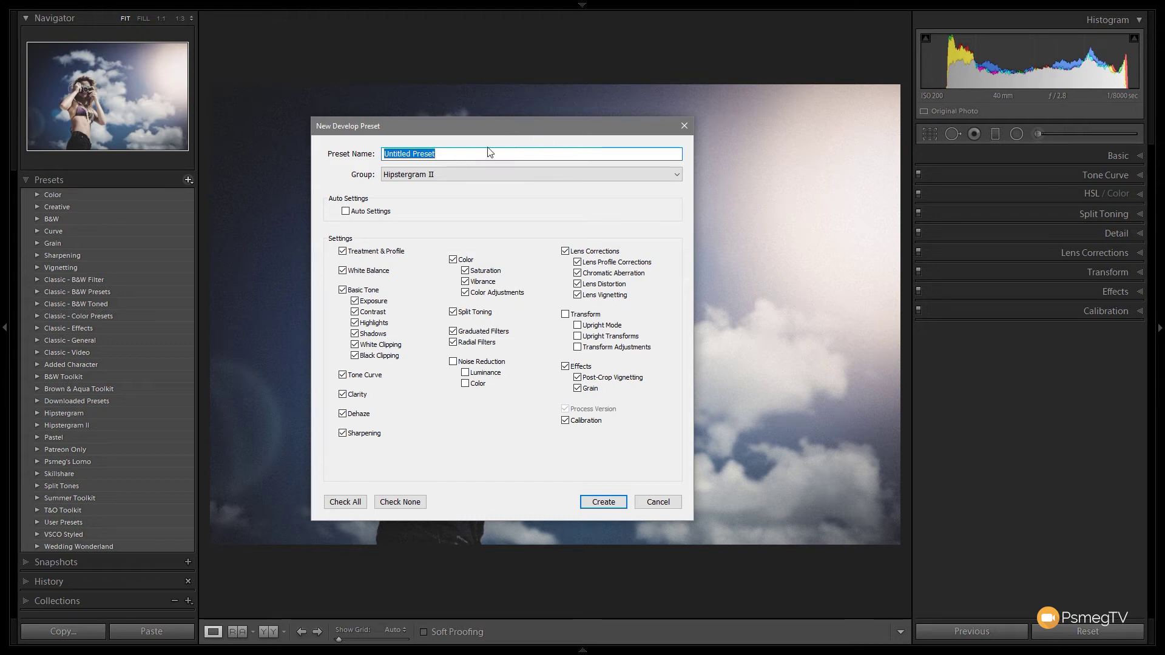
# Step: Name the preset 'Sample Preset', file it under User Presets, and uncheck every setting
pyautogui.write('Sample Preset')
pyautogui.click(442, 171)
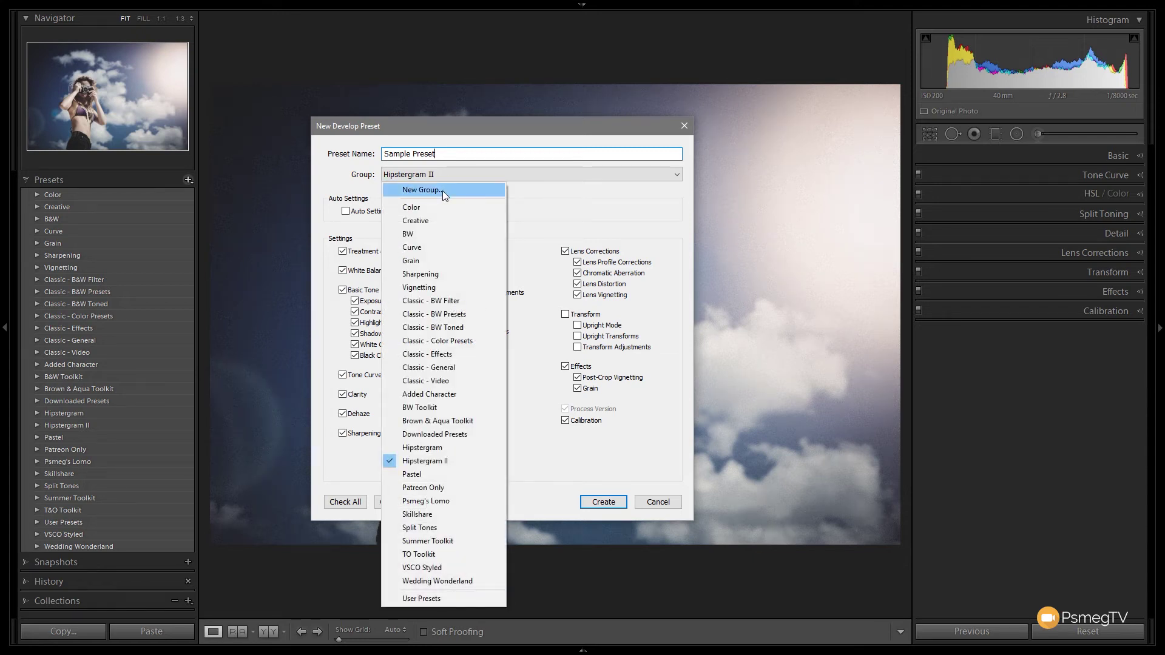
pyautogui.click(440, 599)
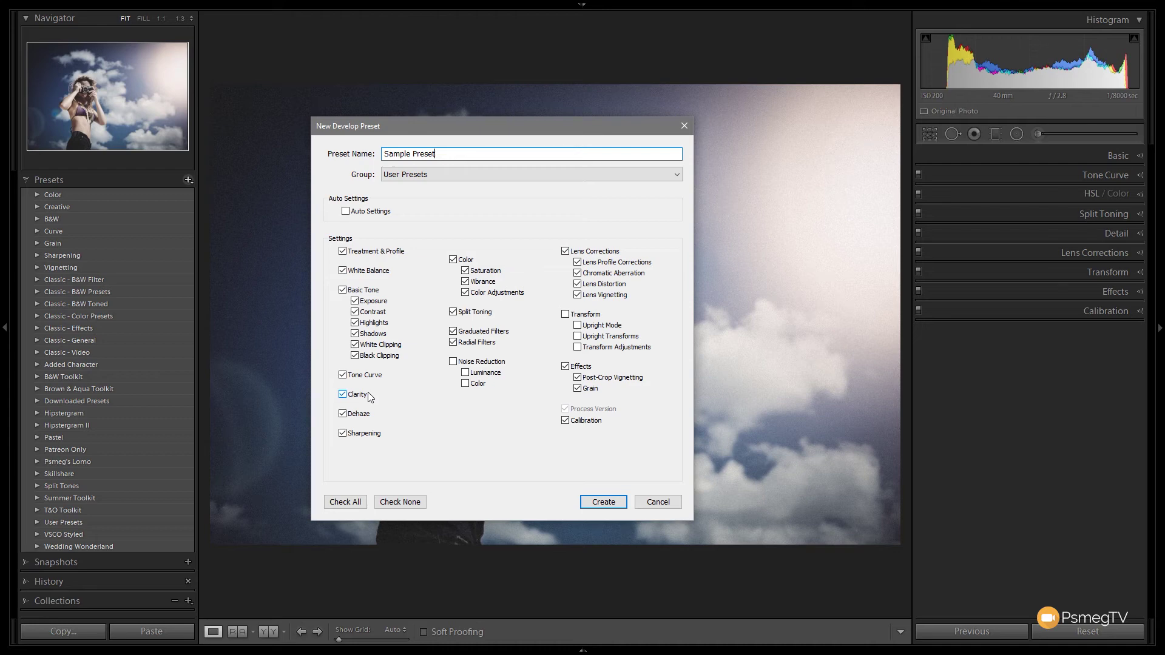
pyautogui.click(399, 502)
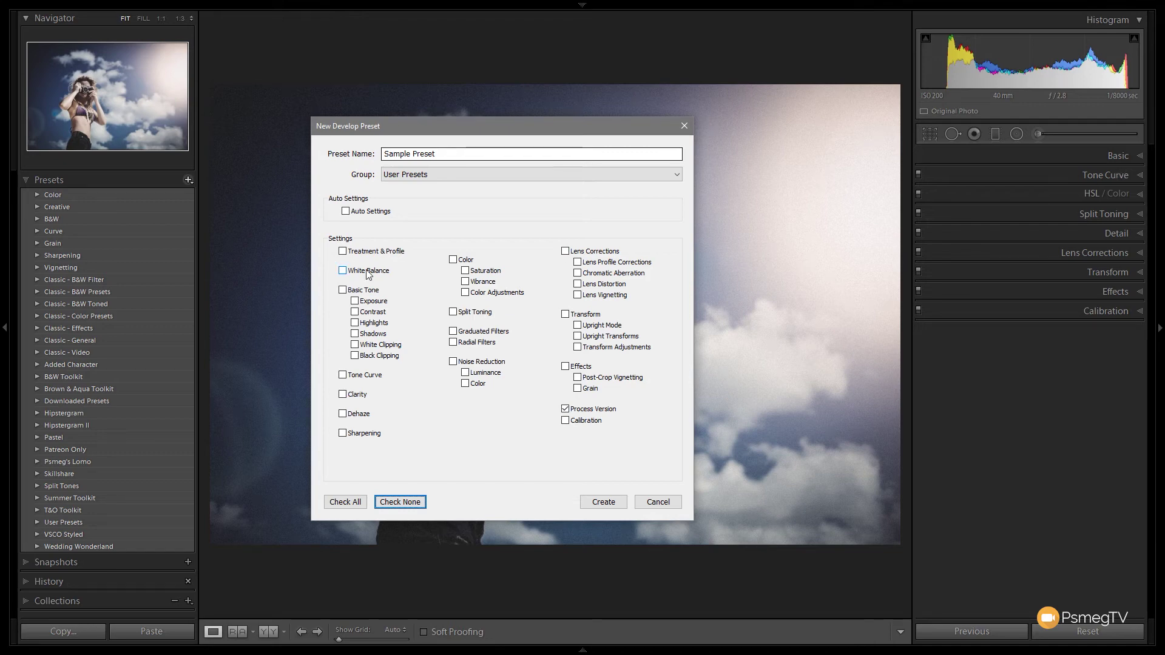
# Step: Include Contrast, Tone Curve, Clarity, Color, vignette and Grain, then create the preset
pyautogui.click(356, 311)
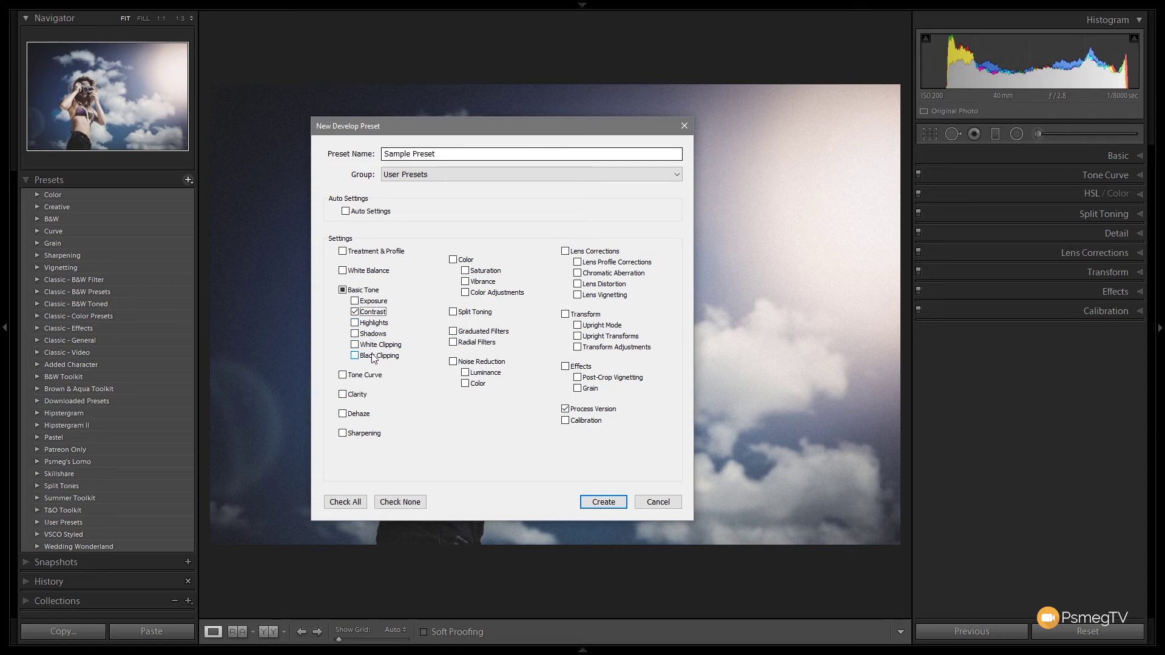
pyautogui.click(344, 376)
pyautogui.click(343, 395)
pyautogui.click(454, 261)
pyautogui.click(589, 389)
pyautogui.click(593, 378)
pyautogui.click(604, 502)
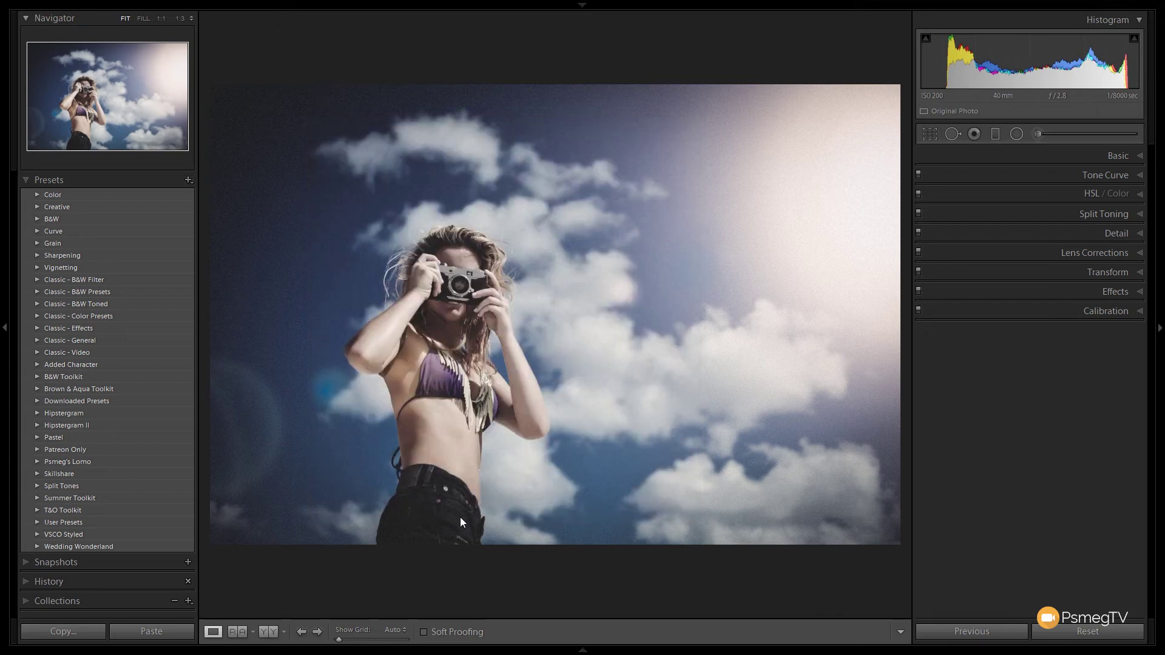
# Step: Preview several User Presets, including Aged B&W Tinted, then apply Sample Preset to the sky portrait
pyautogui.click(38, 522)
pyautogui.scroll(-3, 110, 504)
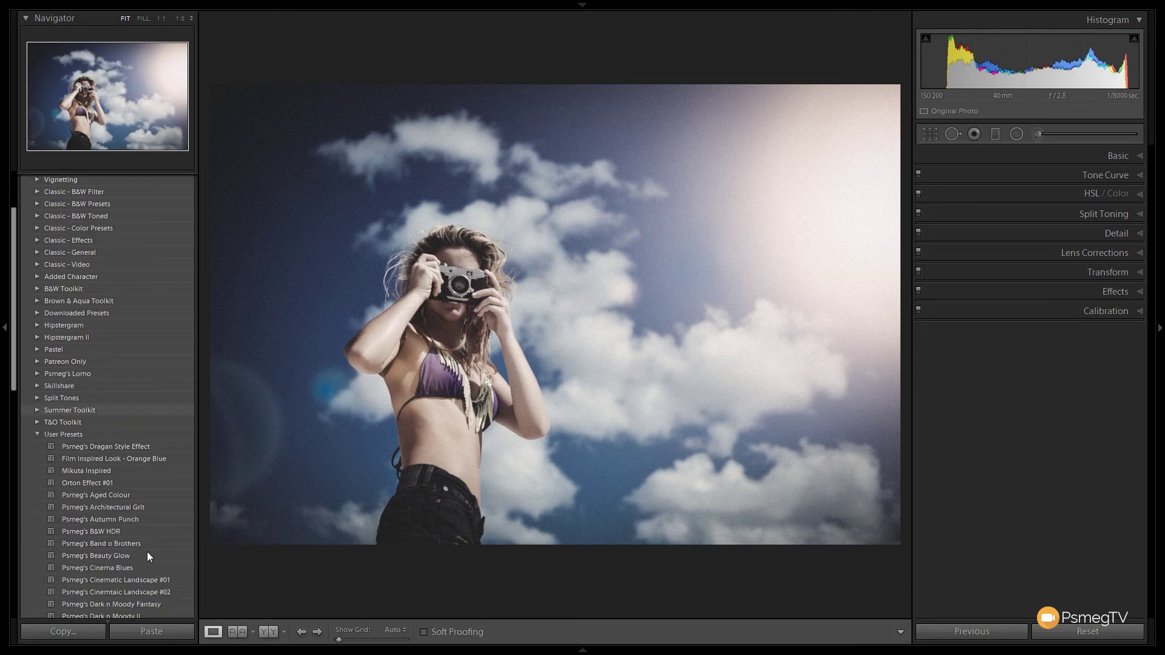
pyautogui.scroll(-15, 147, 551)
pyautogui.click(143, 528)
pyautogui.scroll(5, 143, 527)
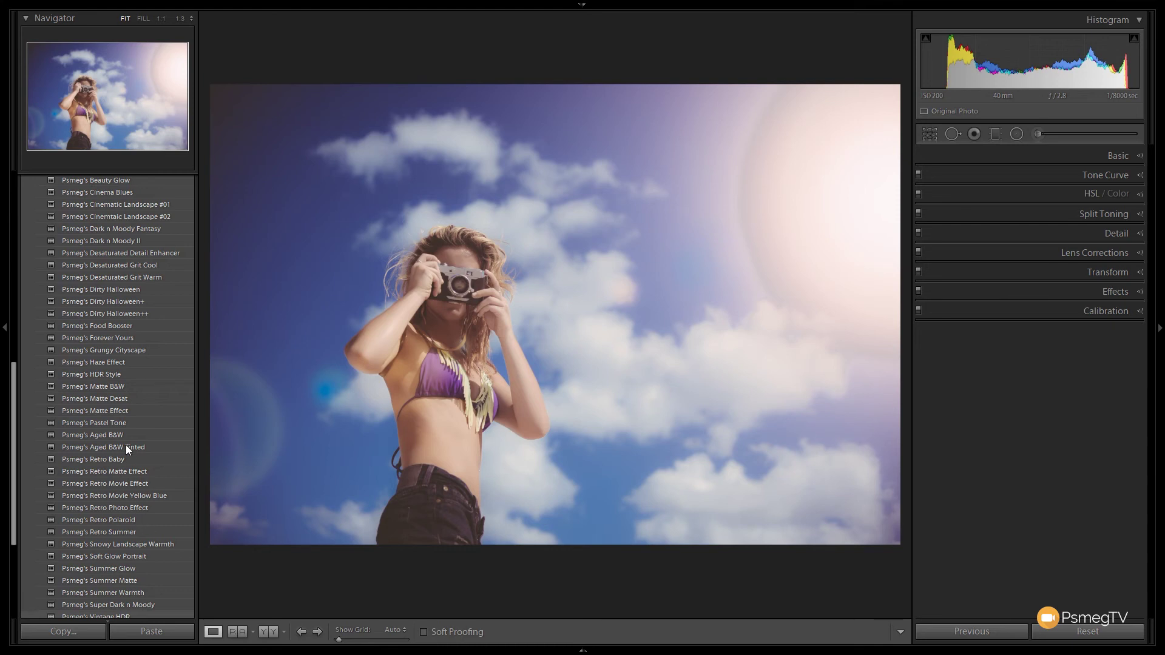
pyautogui.click(126, 446)
pyautogui.scroll(-3, 152, 473)
pyautogui.click(174, 494)
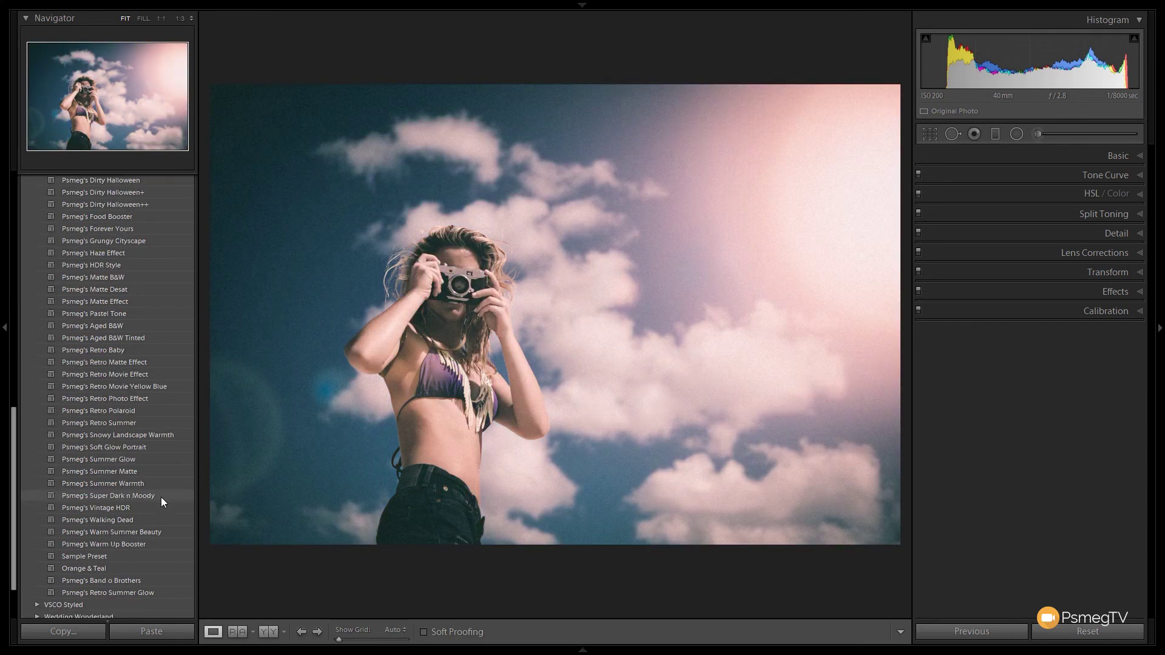
pyautogui.click(106, 557)
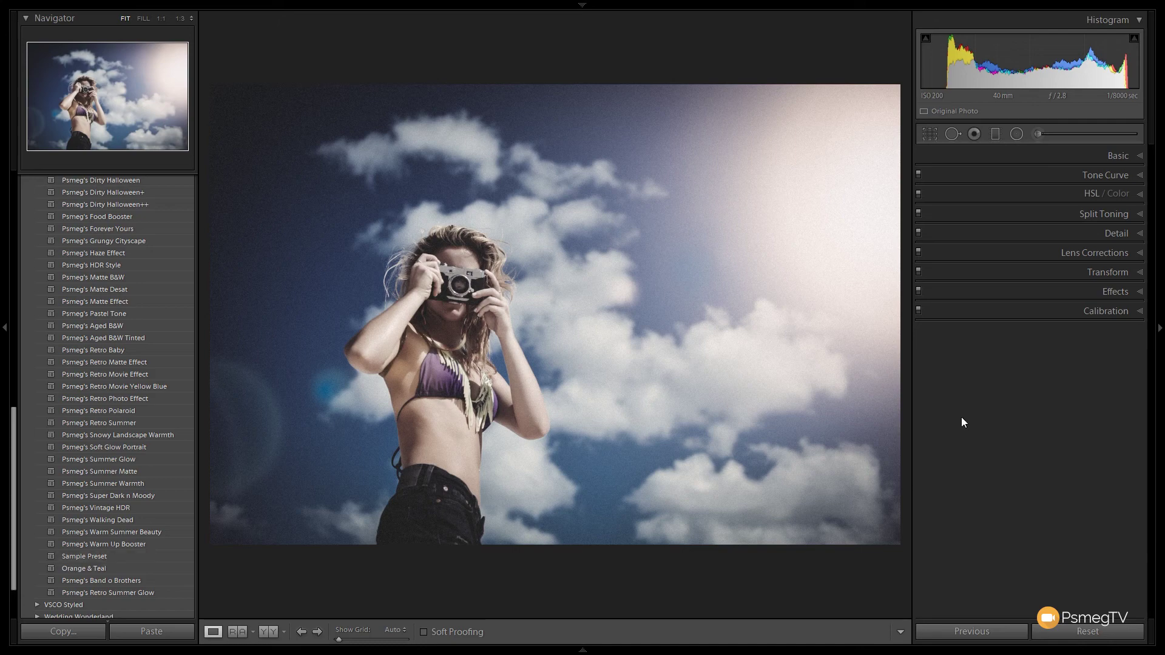
# Step: Pick the café portrait of the woman with a phone from the Library grid and open it in Develop
pyautogui.press('g')
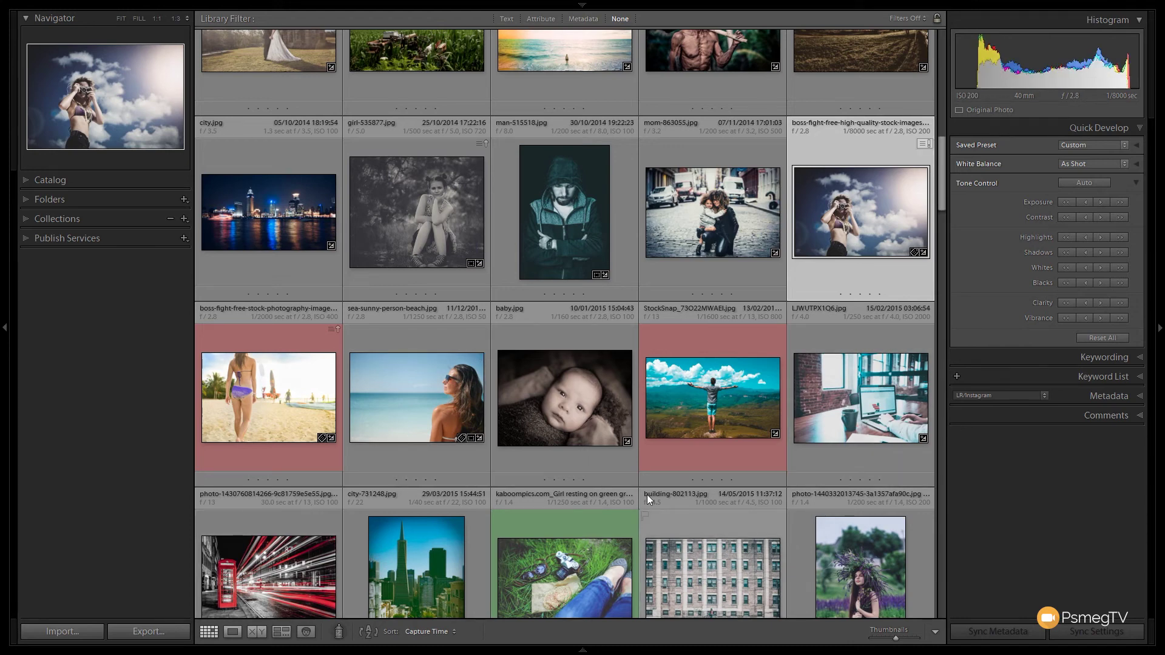
pyautogui.scroll(-2, 464, 492)
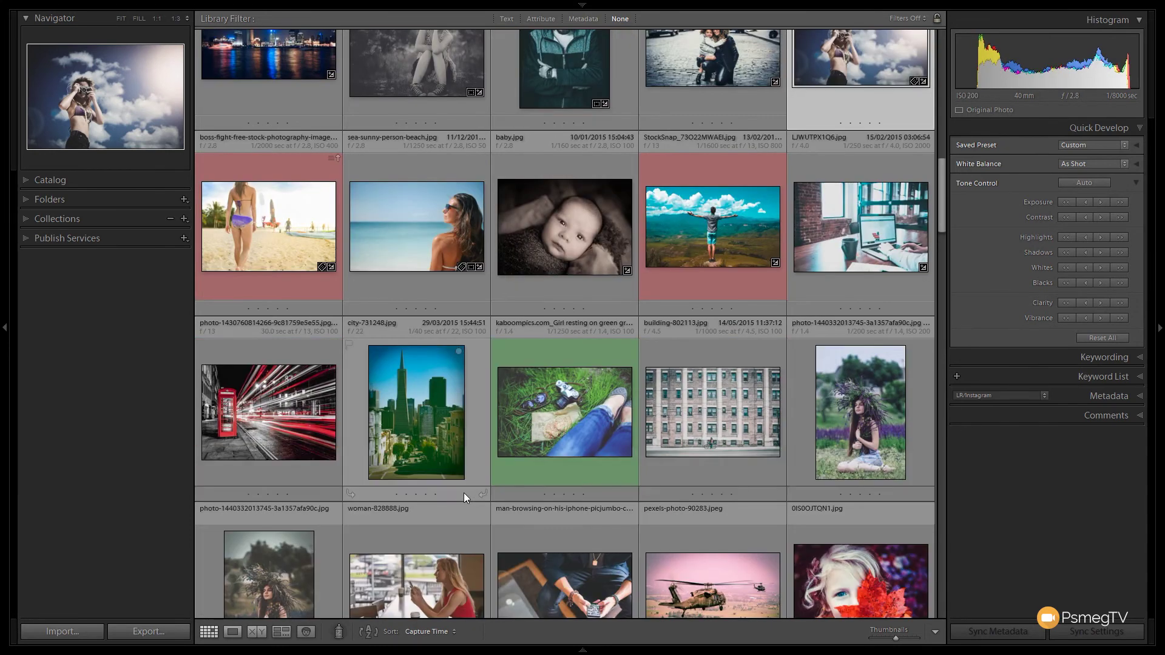
pyautogui.scroll(-4, 619, 486)
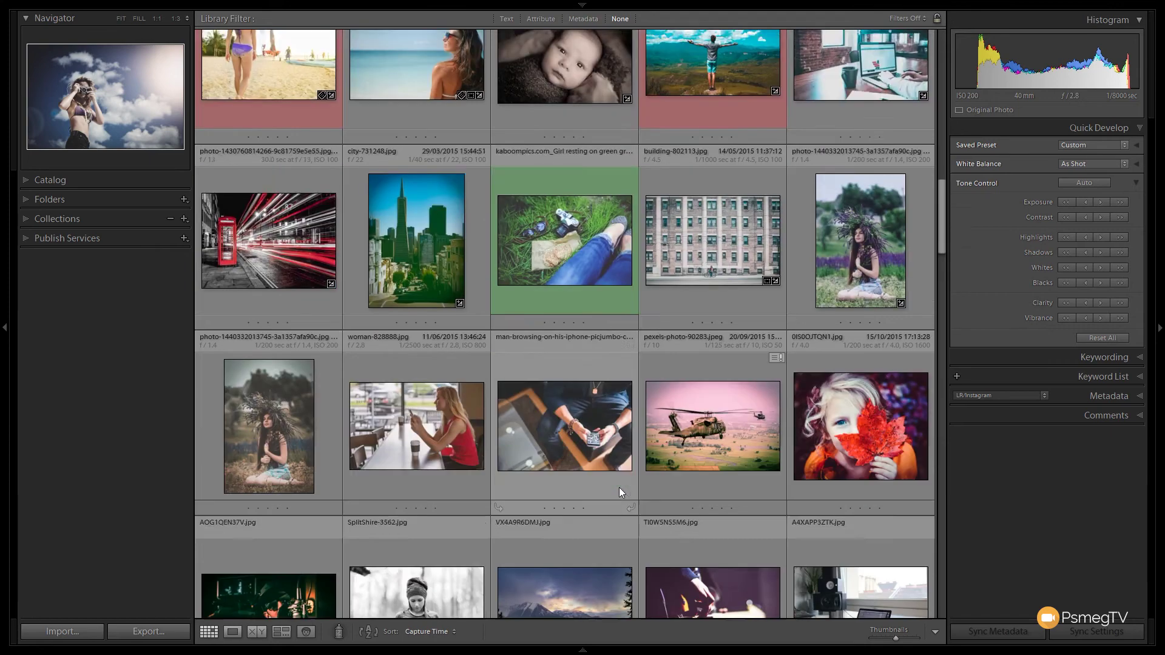
pyautogui.click(388, 248)
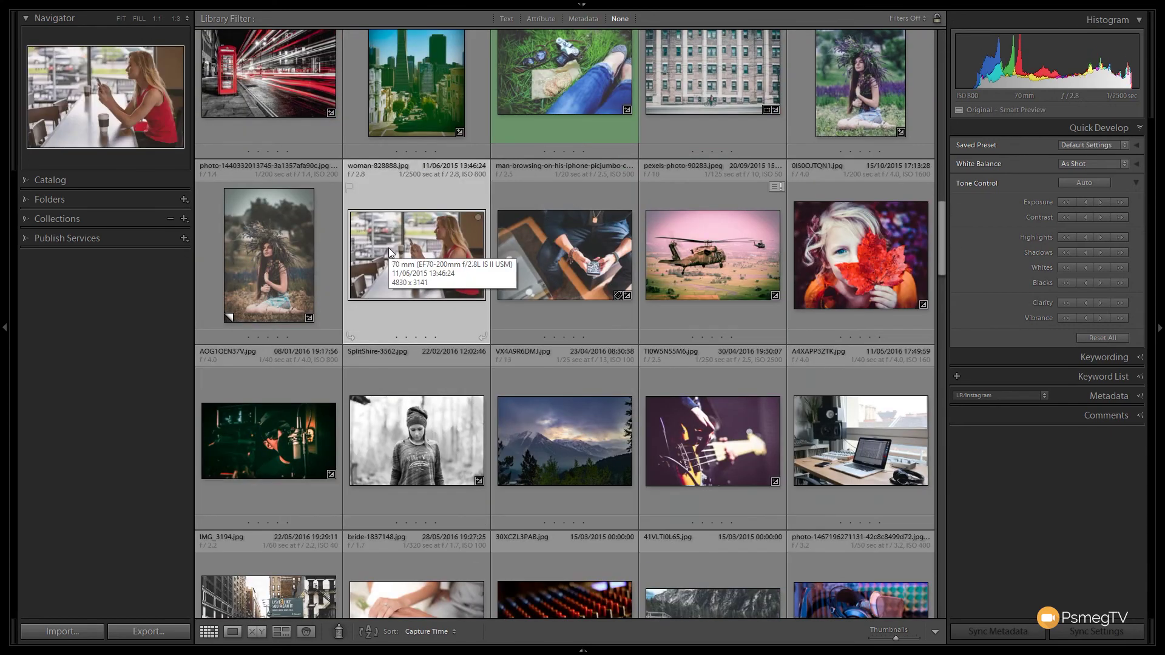
pyautogui.press('d')
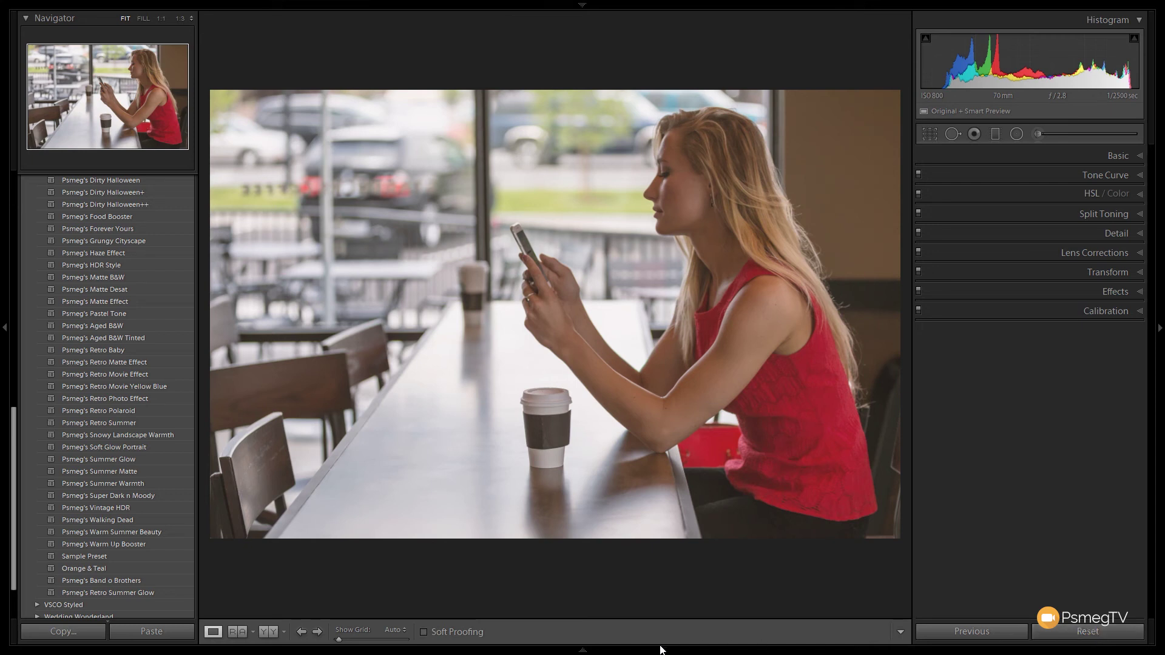
# Step: Apply Sample Preset to the café portrait and show its Basic panel values
pyautogui.click(121, 558)
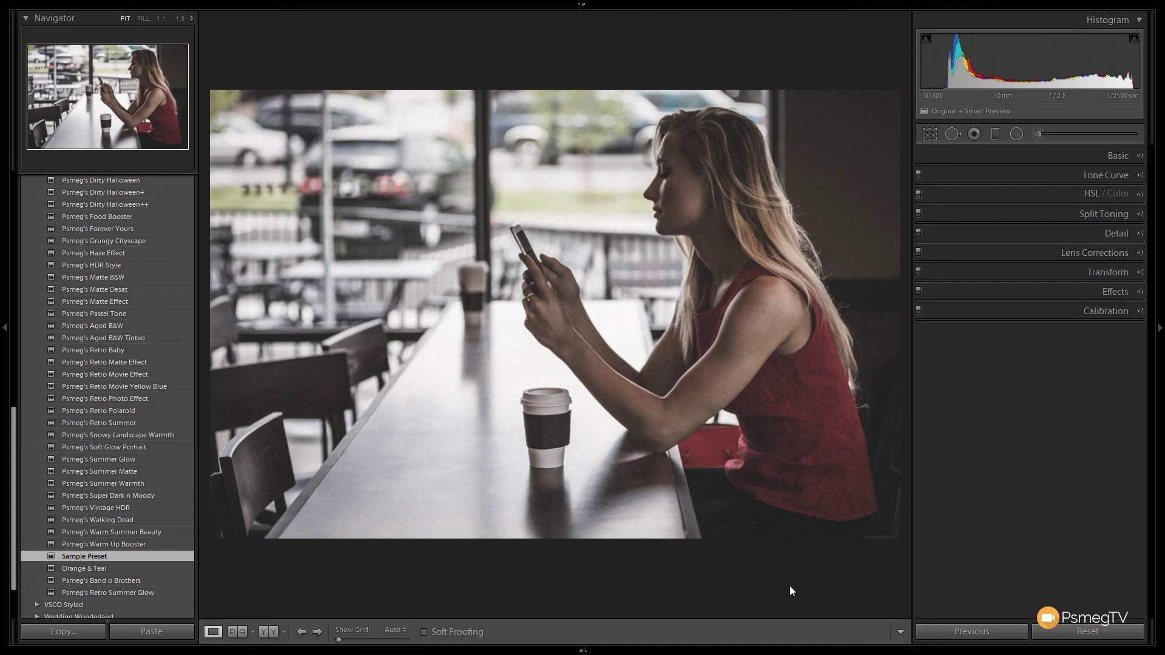
pyautogui.click(1122, 156)
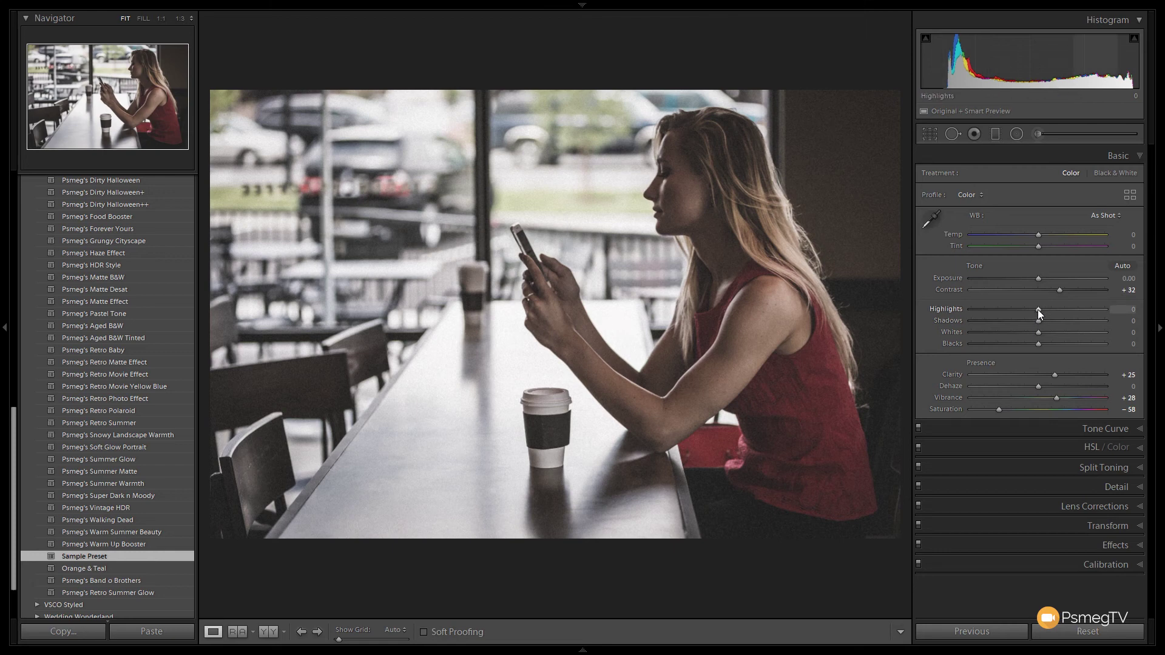
# Step: Set Highlights +12, Shadows +42 and Blacks +19 on top of Sample Preset
pyautogui.moveTo(1039, 310); pyautogui.dragTo(1046, 310)
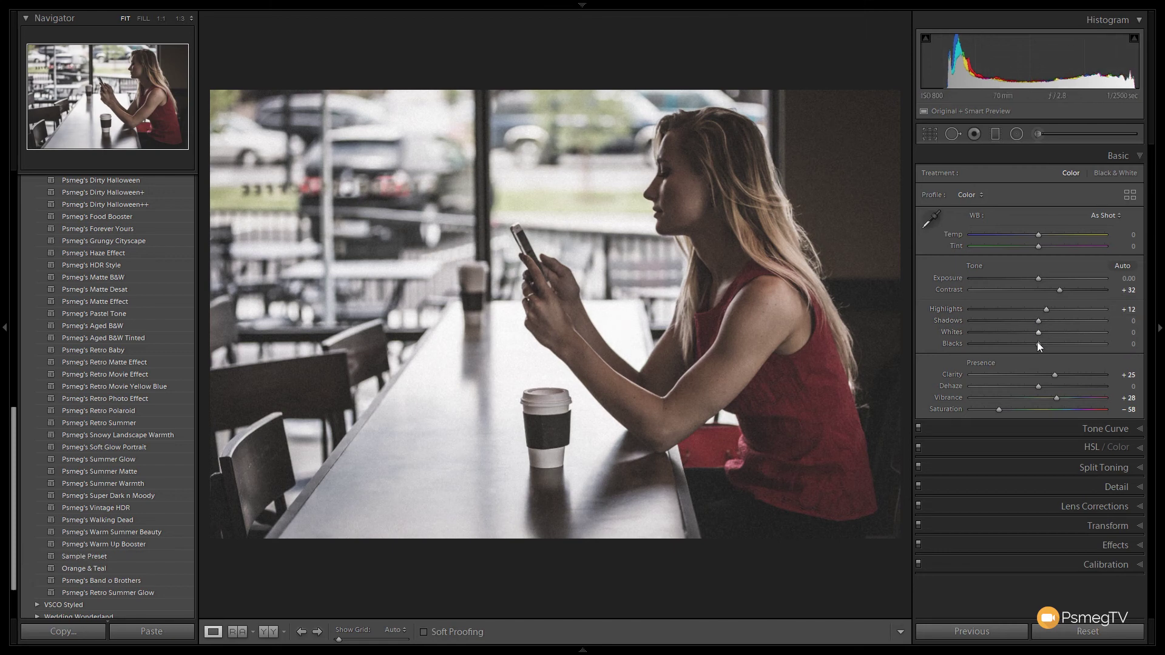
pyautogui.moveTo(1039, 321); pyautogui.dragTo(1051, 343)
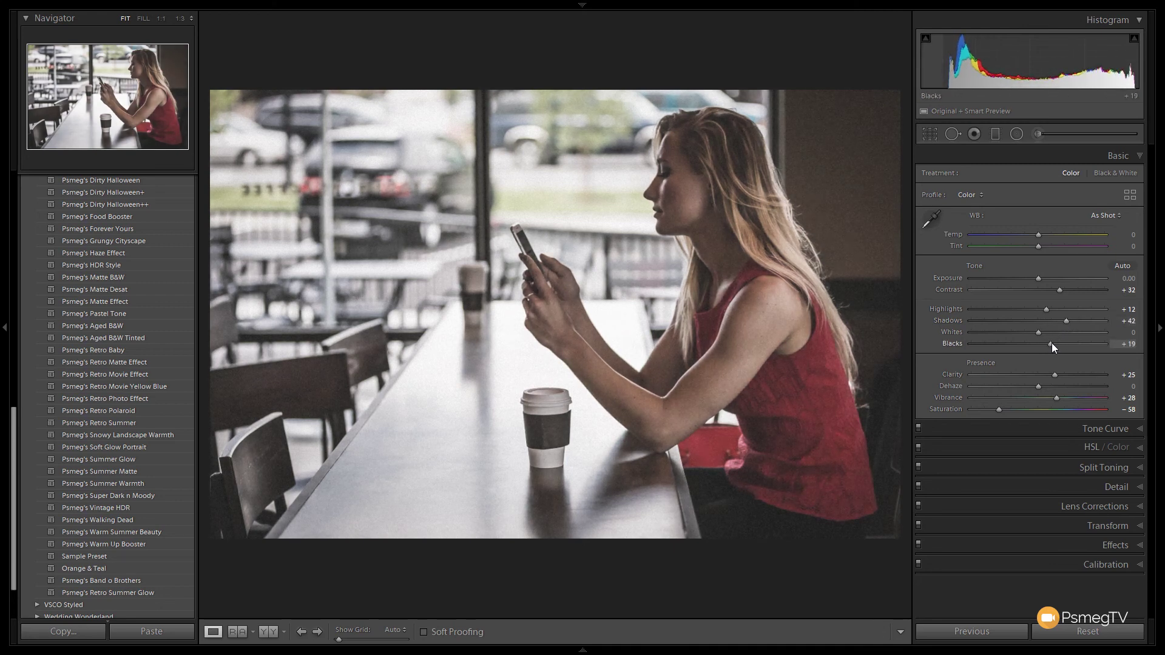